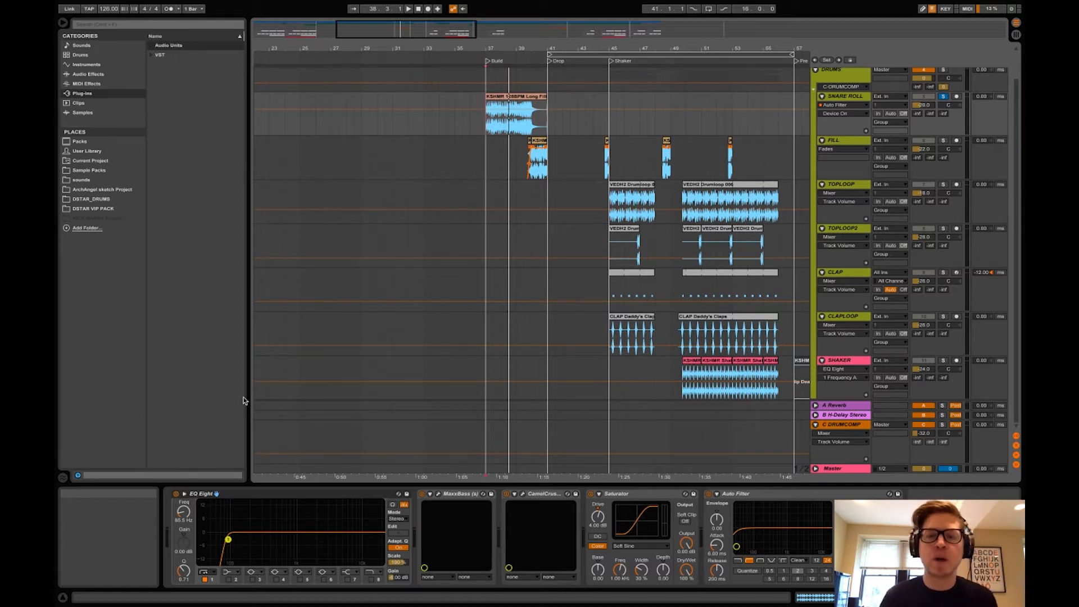
Step: Play the SNARE ROLL clip from bar 37 with its full effect chain active
left_click(481, 121)
scroll(486, 120, "up", 3)
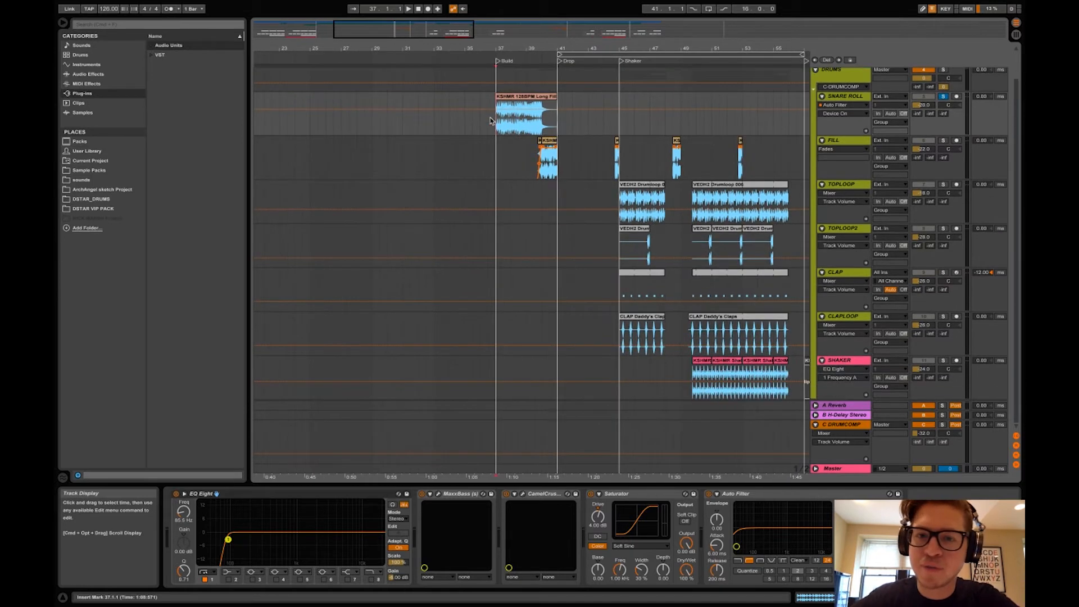
scroll(490, 121, "down", 3)
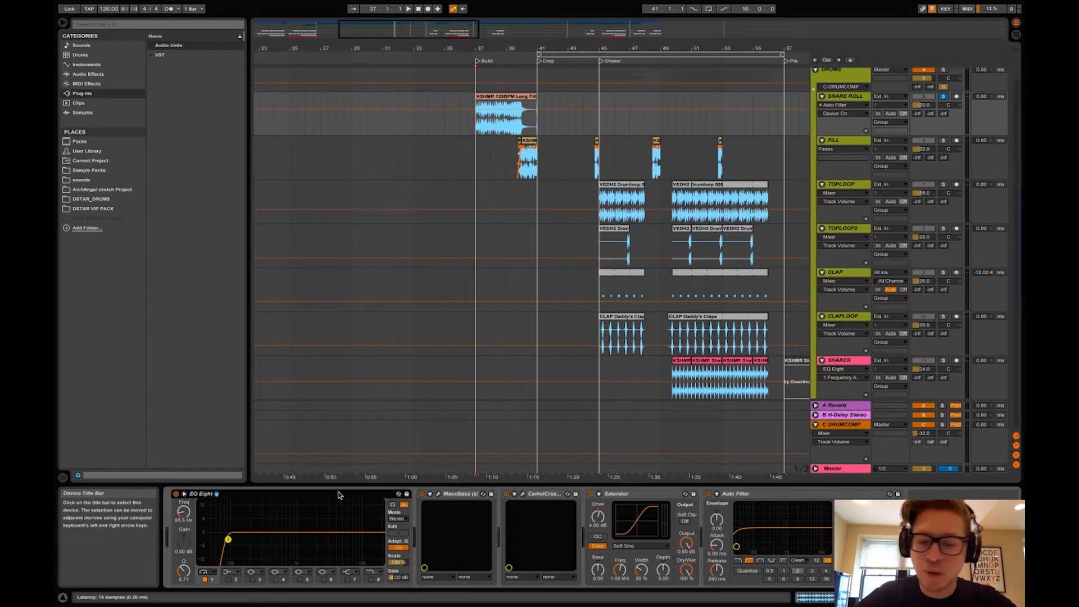
left_click(786, 496)
key("space")
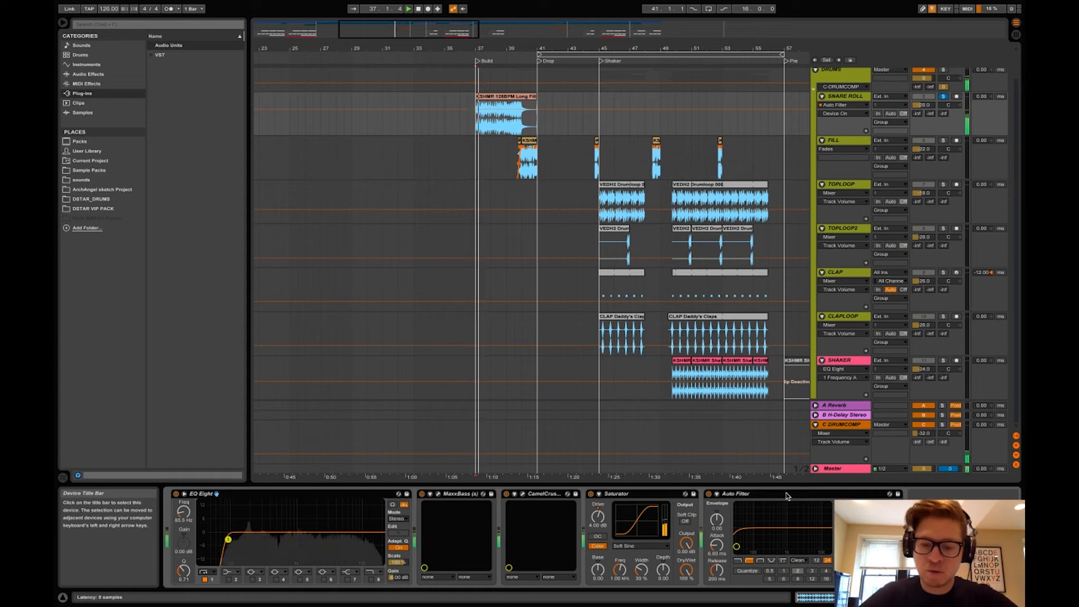
Step: Compare the snare roll with its whole effect chain bypassed and reactivated, replaying it from bar 37
key("0")
key("space")
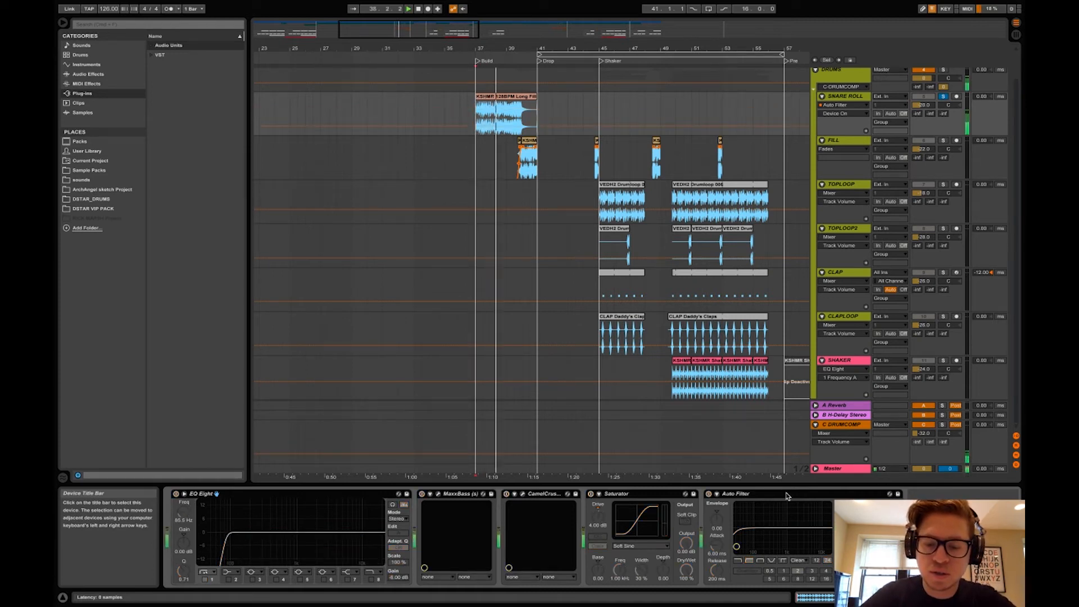
key("0")
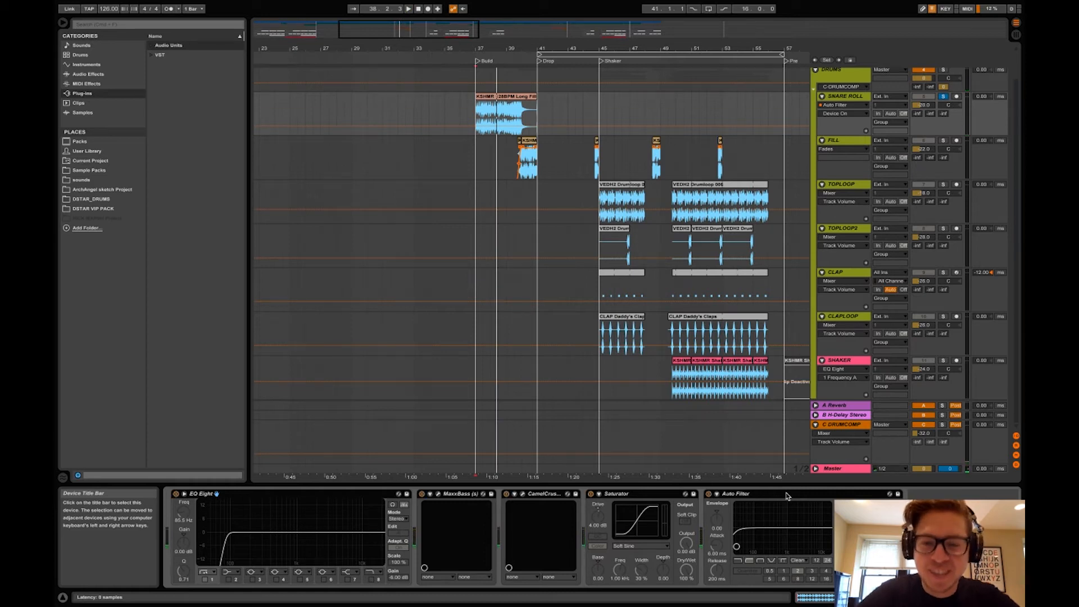
key("space")
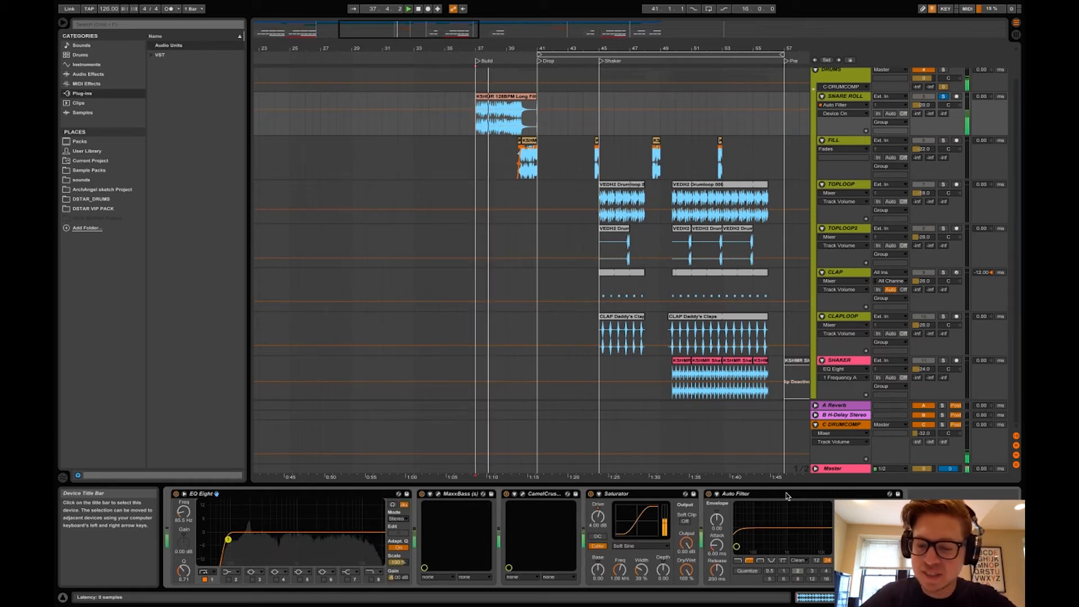
key("space")
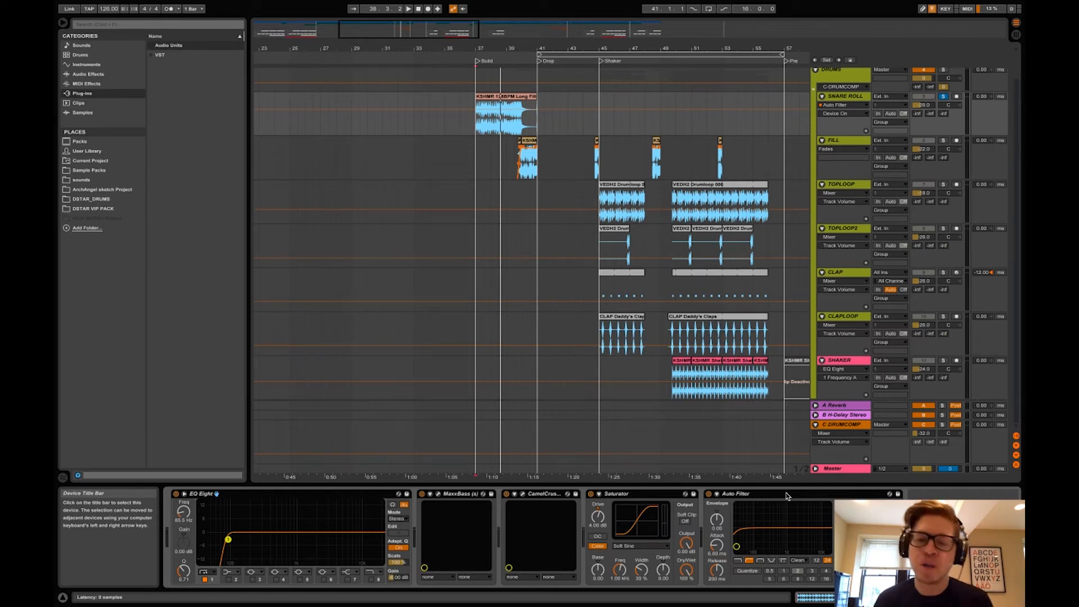
Step: Deactivate every device in the SNARE ROLL track's effect chain and leave hot-swap mode
left_click(483, 495)
left_click(749, 494, "shift")
key("0")
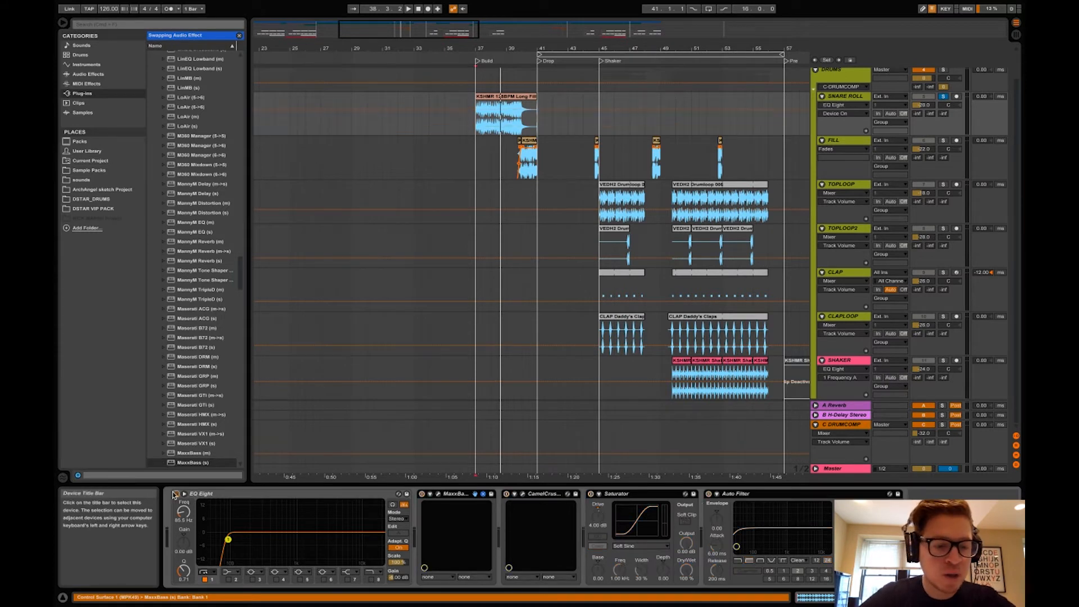
left_click(222, 496)
key("0")
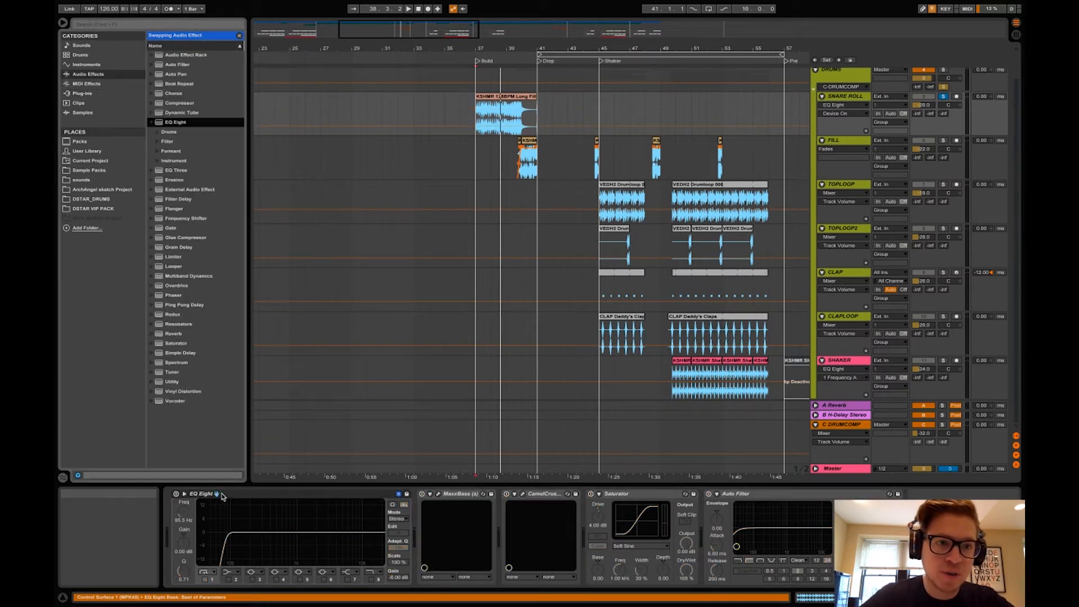
key("Escape")
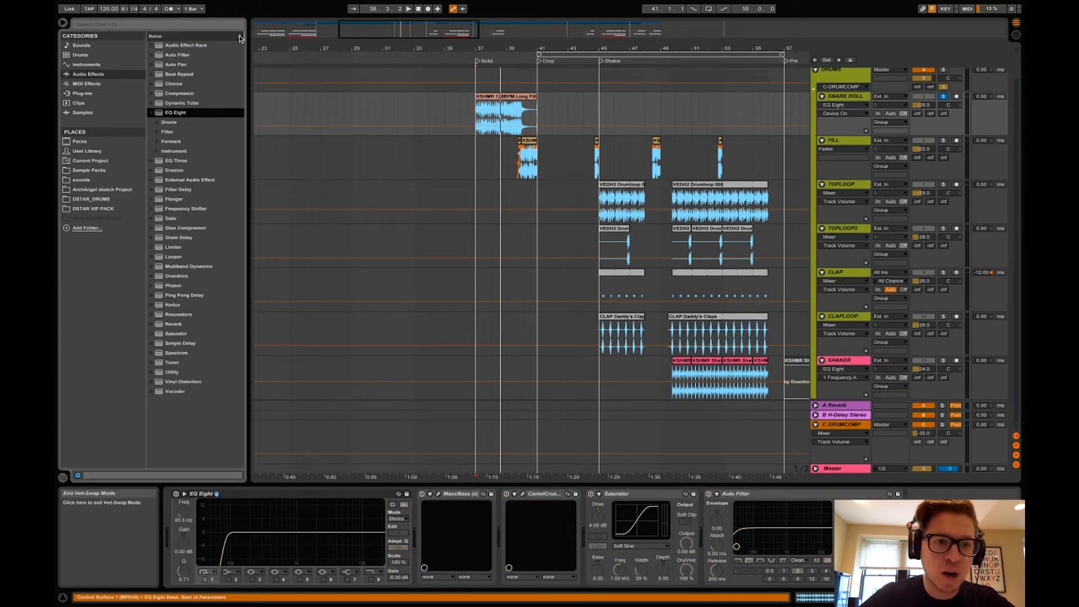
Step: Reactivate EQ Eight on the snare roll and raise its low-cut filter frequency to 130 Hz during playback
left_click(176, 494)
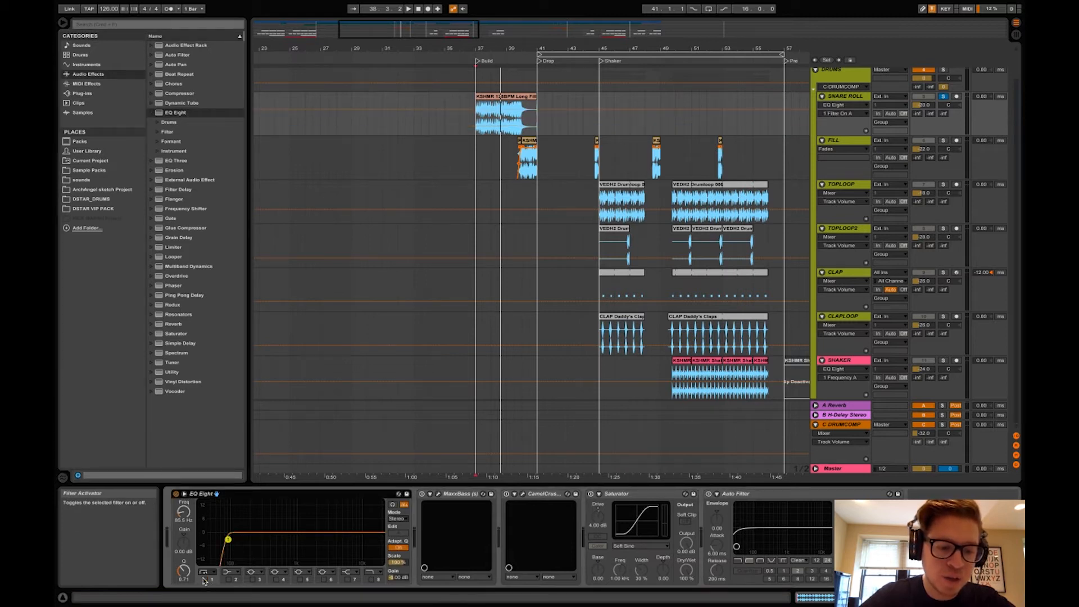
key("space")
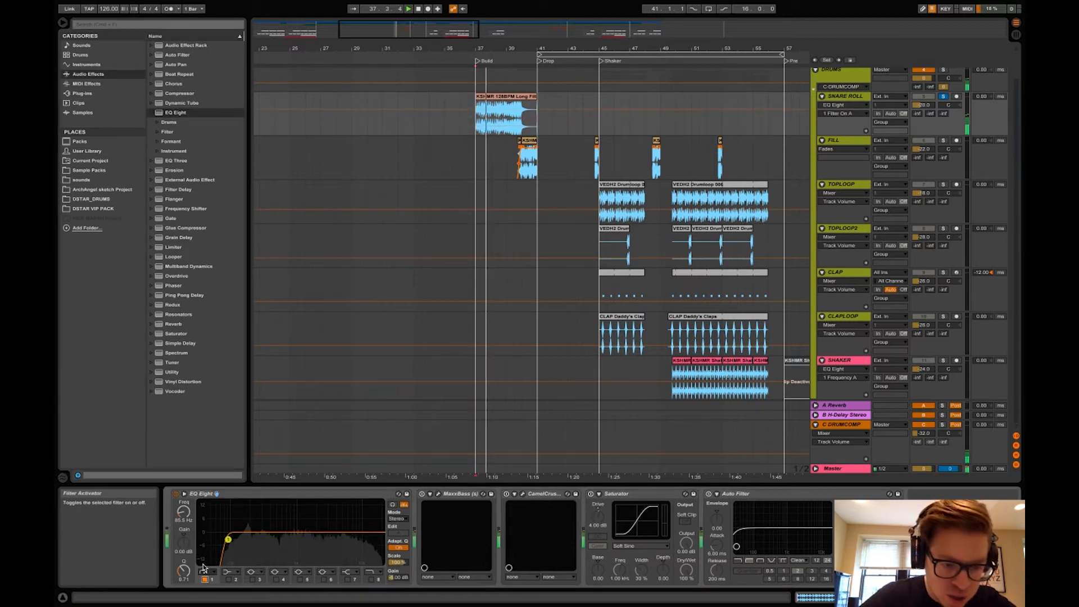
left_click_drag(183, 513, 183, 504)
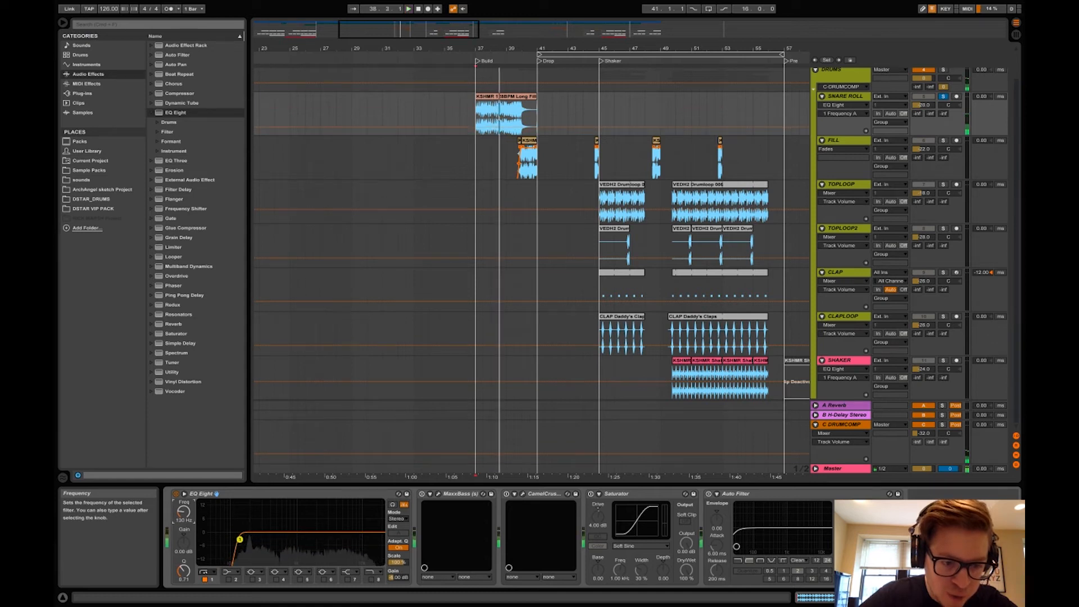
key("space")
key("space")
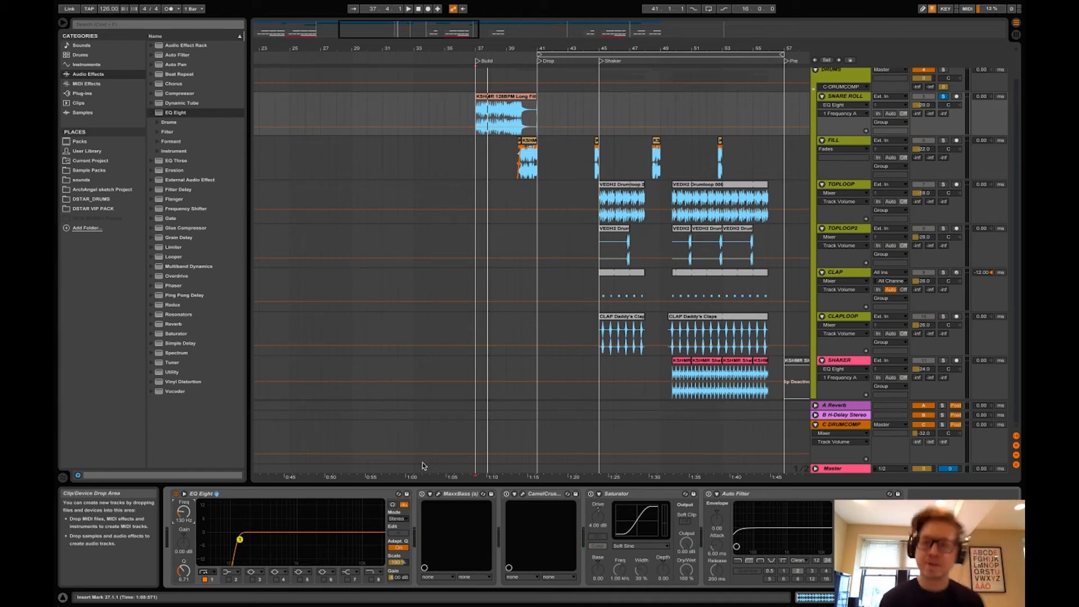
Step: Compare the snare roll without and with MaxxBass, leave MaxxBass active, and open its plug-in window over the arrangement
left_click(422, 494)
key("space")
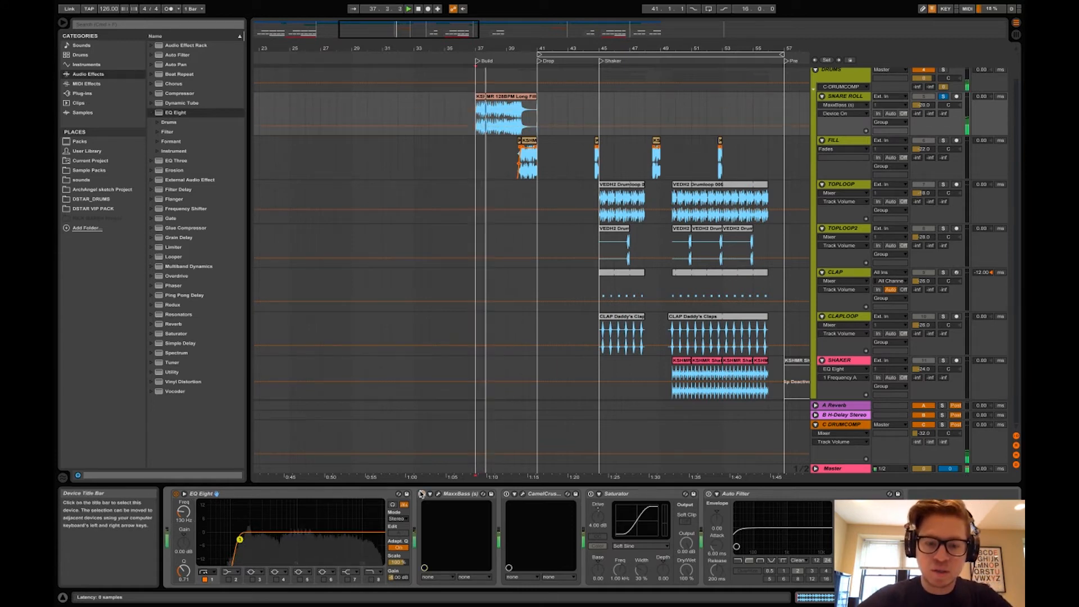
key("space")
left_click(439, 494)
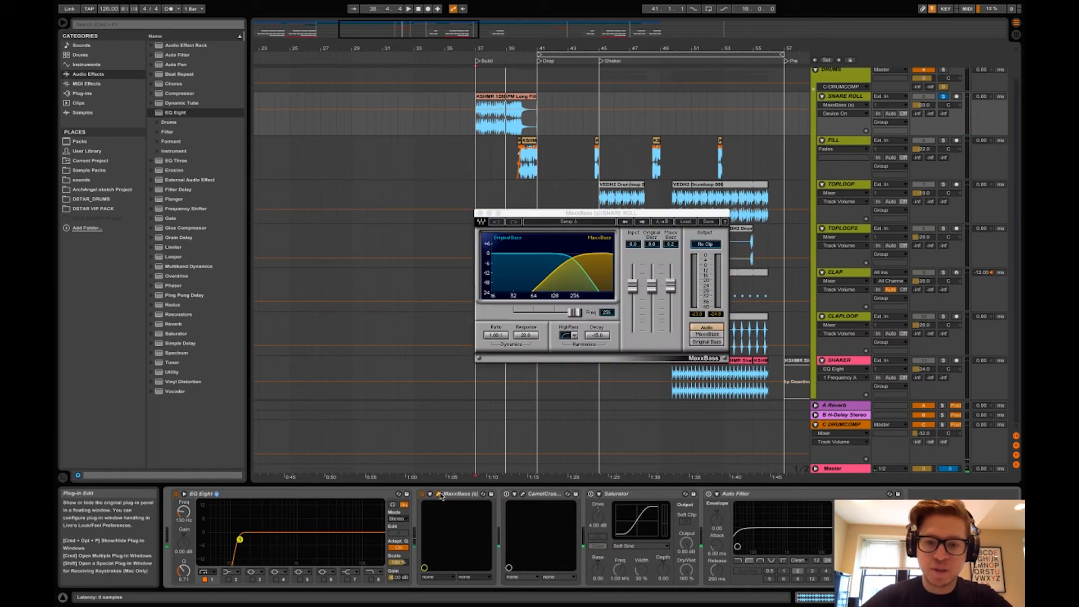
left_click_drag(567, 223, 526, 243)
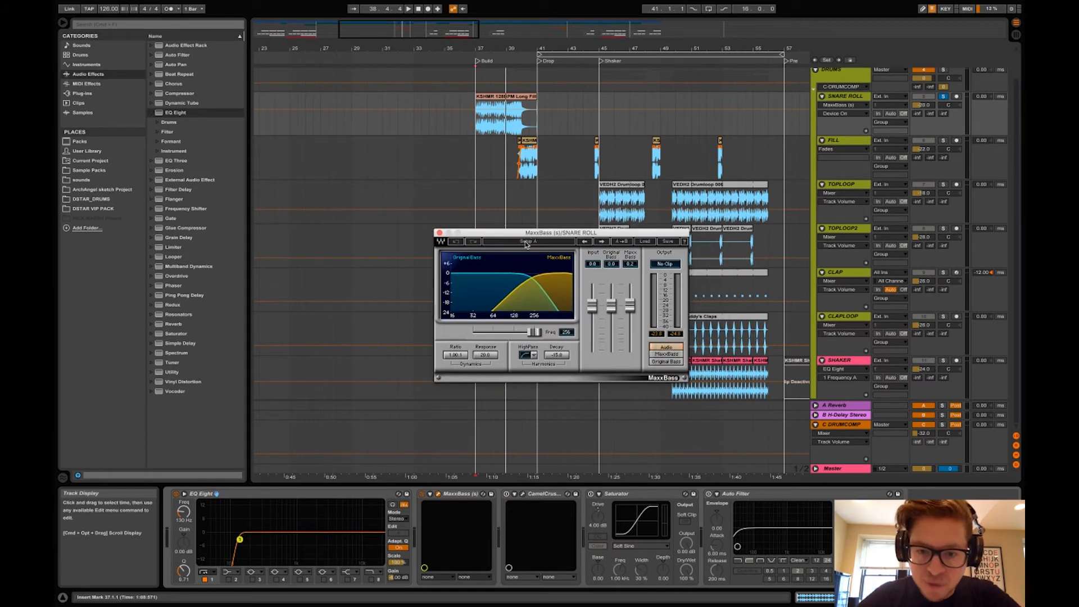
Step: Load the MaxxBass Full Reset preset and set its frequency to 256
left_click(533, 332)
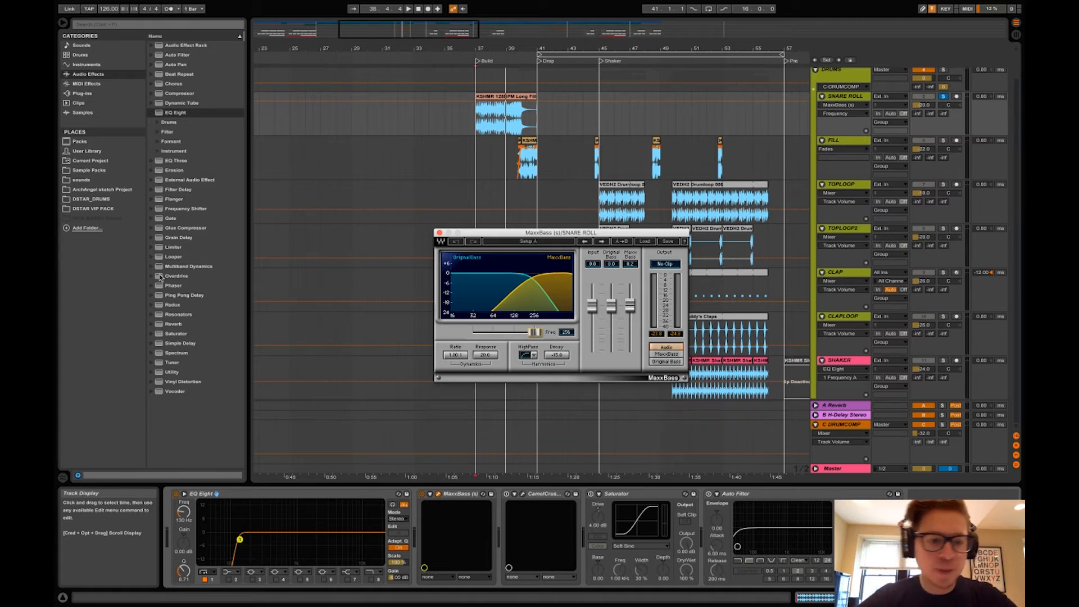
left_click(642, 245)
left_click(673, 292)
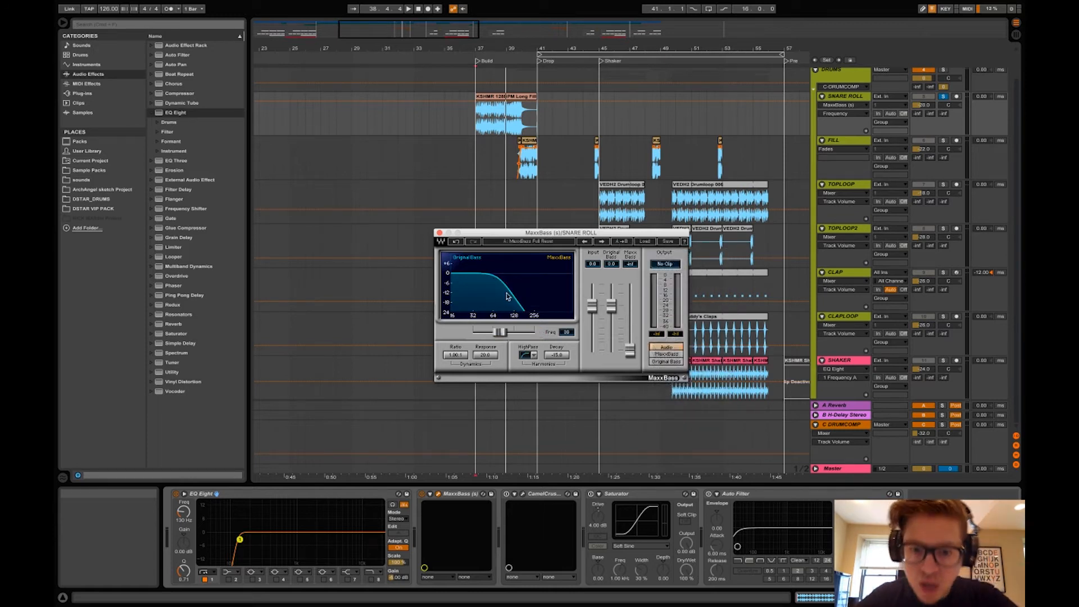
left_click_drag(499, 332, 534, 332)
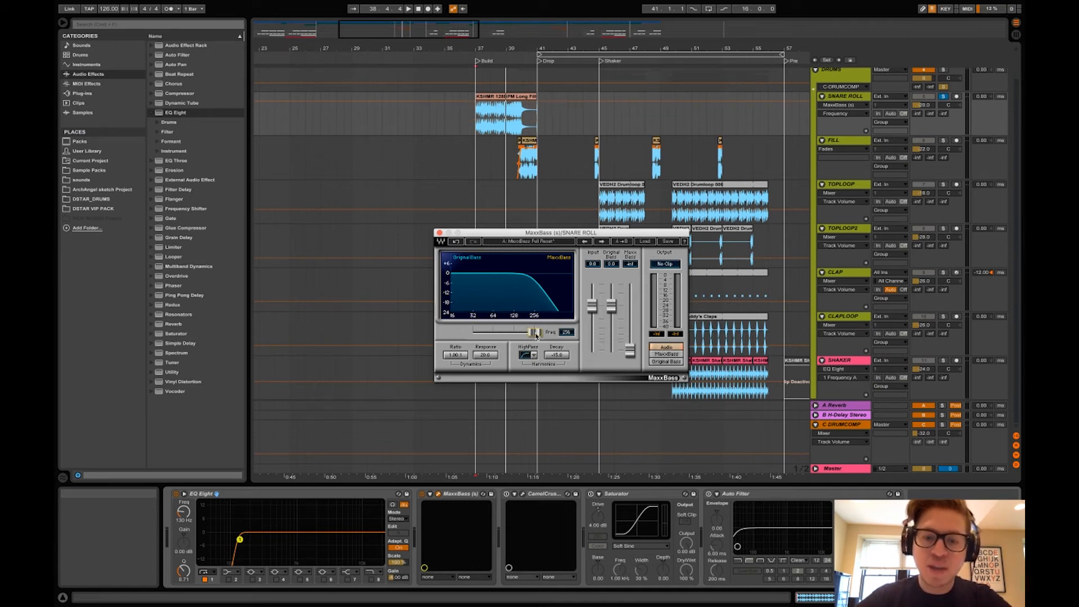
left_click(566, 333)
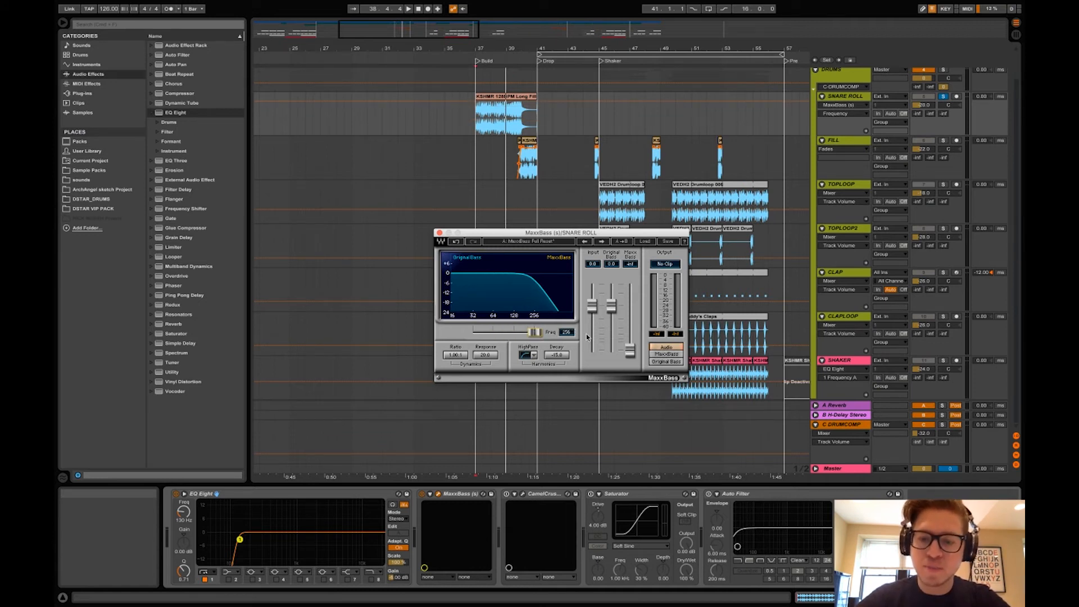
Step: Raise the MaxxBass harmonics level to 0.0 and replay the snare roll from bar 37 to hear the effect
key("space")
left_click_drag(629, 352, 630, 306)
key("space")
key("space")
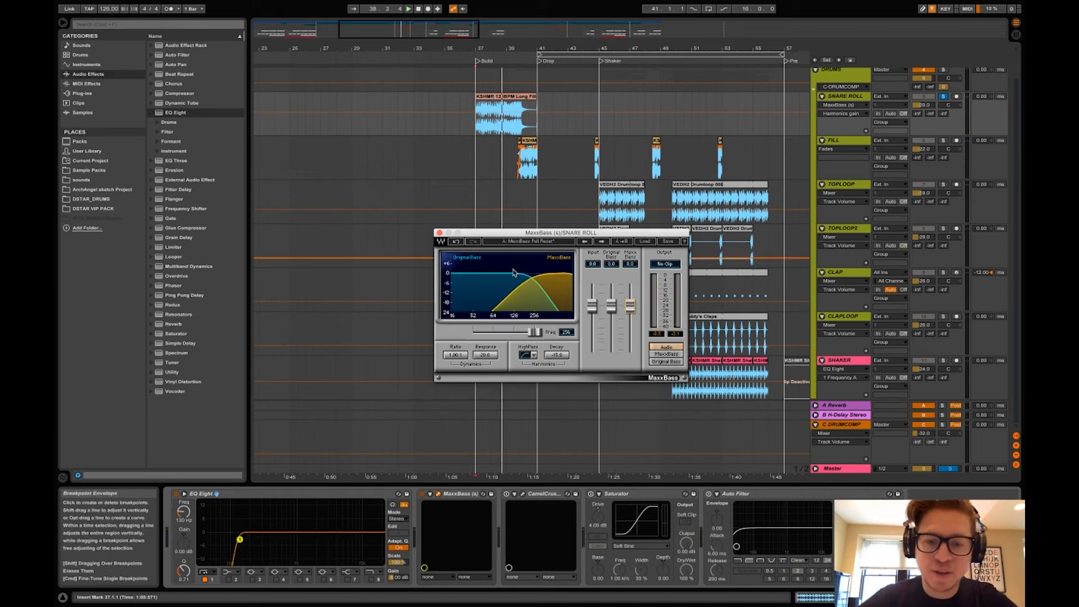
key("space")
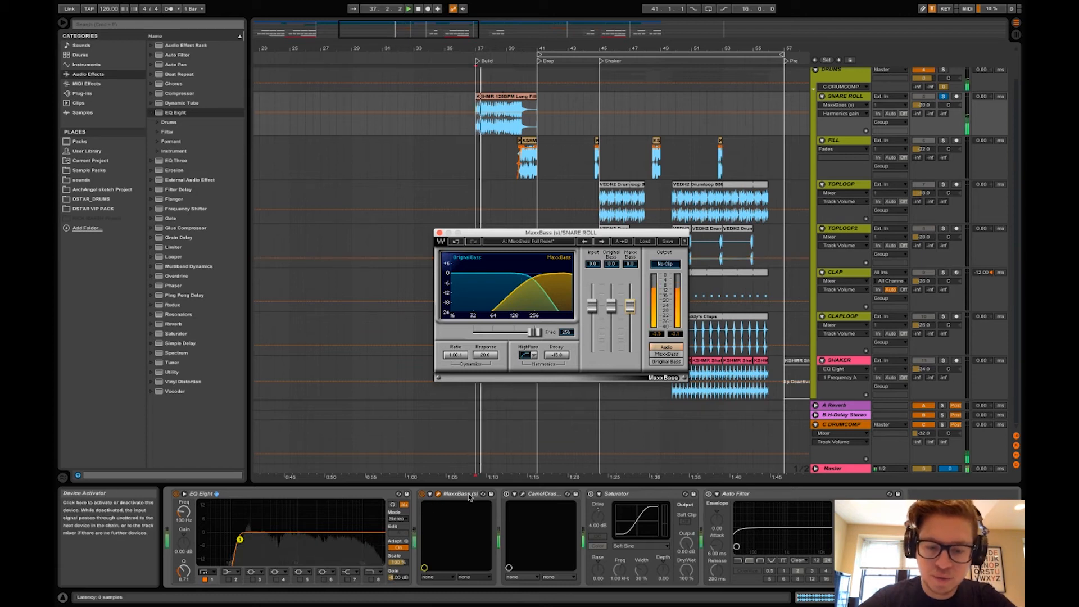
Step: Open the CamelCrusher plug-in window and examine its master volume and compressor amount controls
left_click(522, 494)
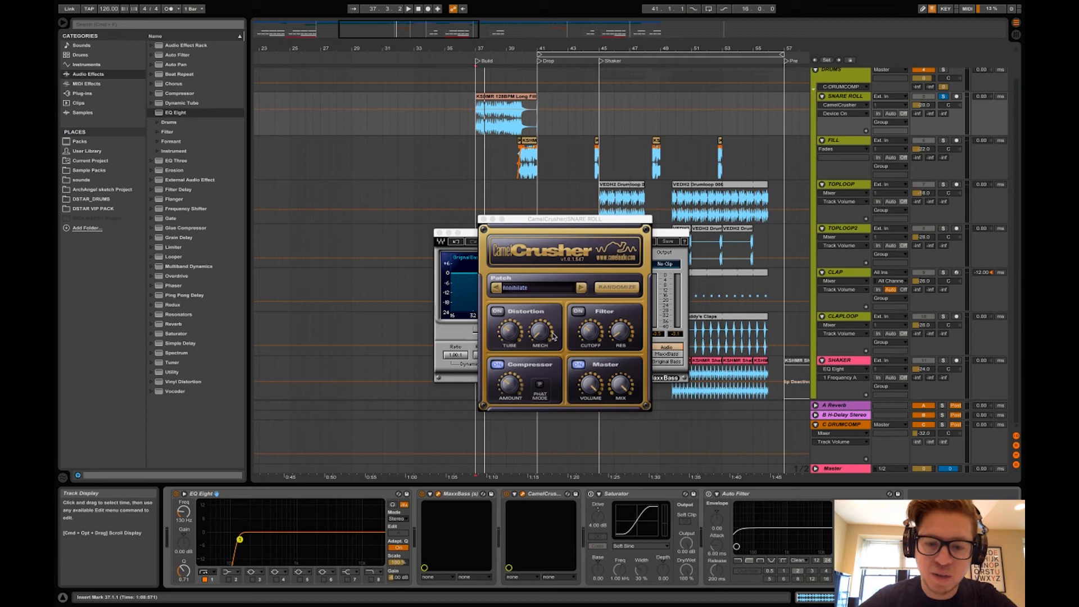
left_click(588, 380)
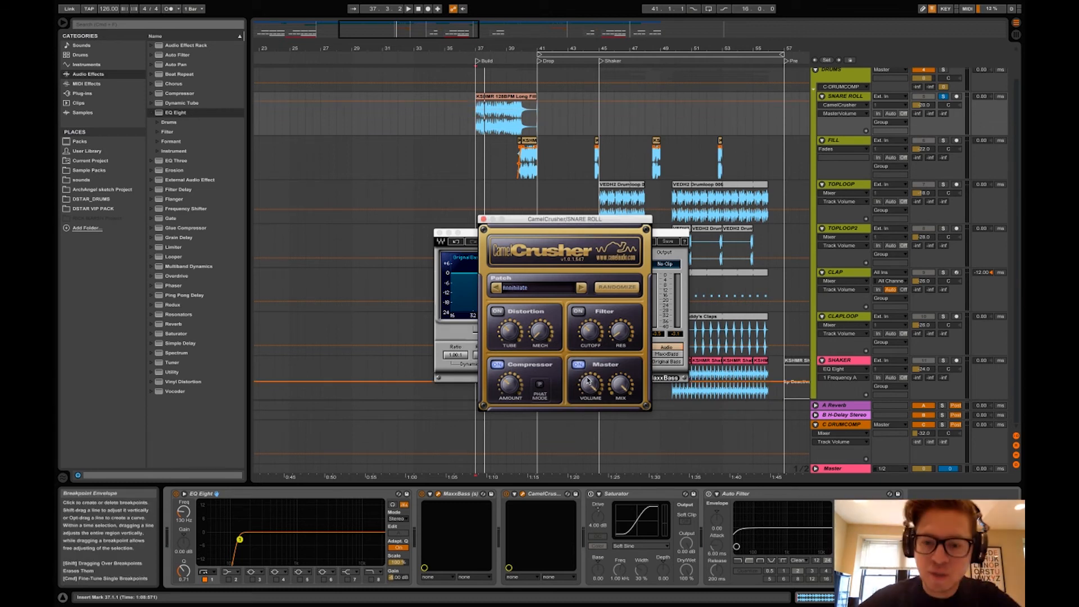
left_click(511, 386)
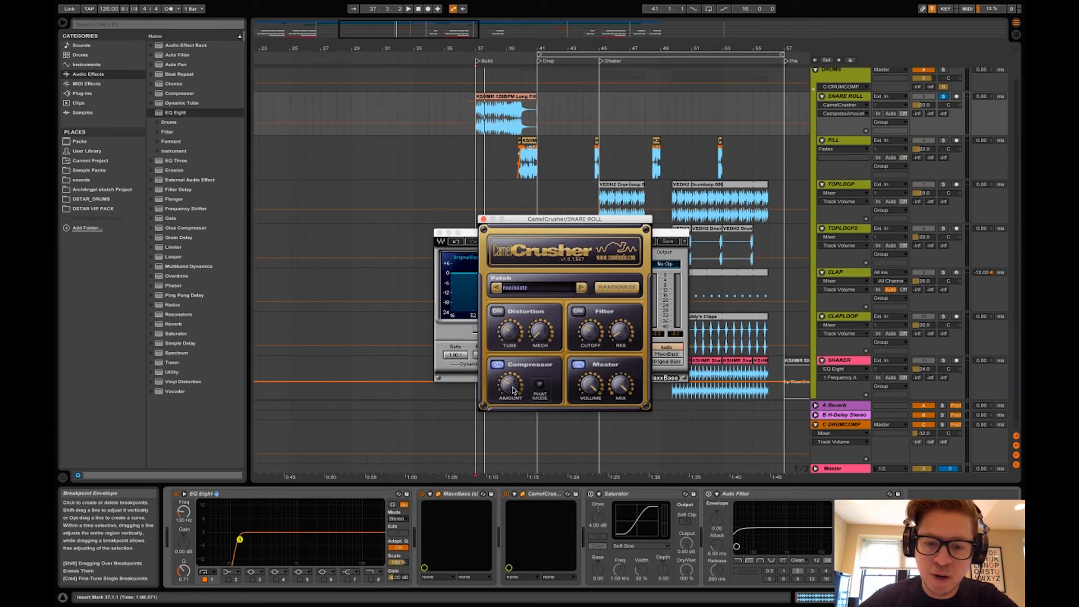
Step: Replay the snare roll from bar 37 to compare the sound with CamelCrusher bypassed and active
key("space")
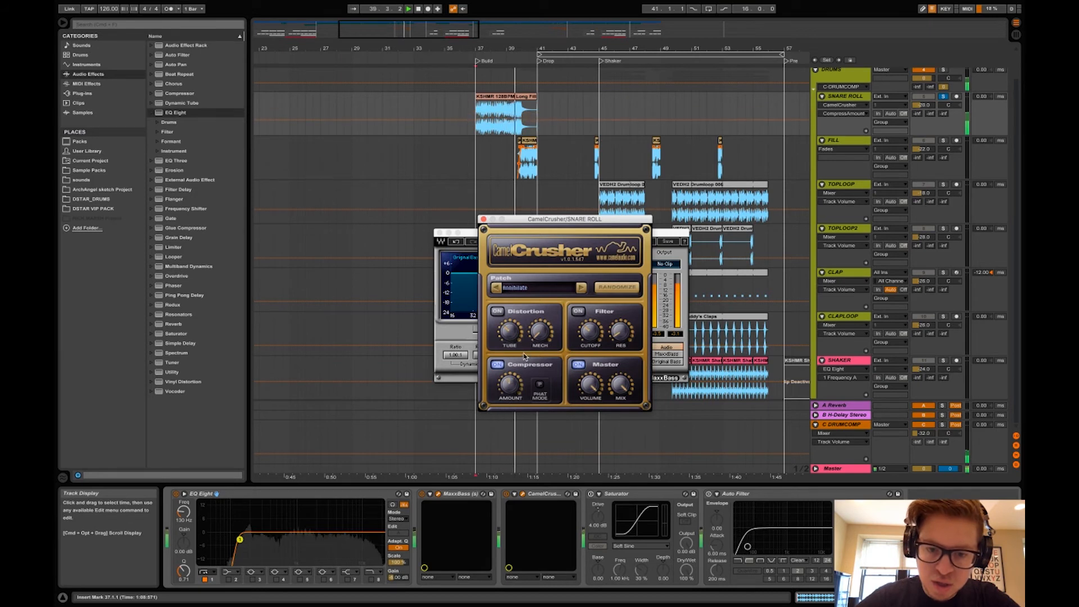
key("space")
key("space")
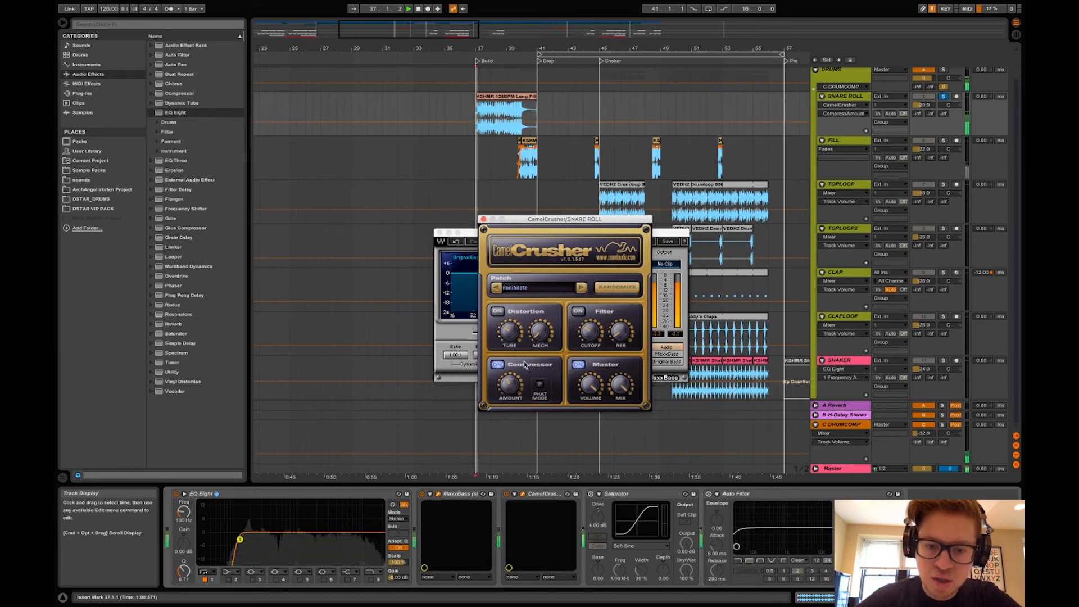
key("space")
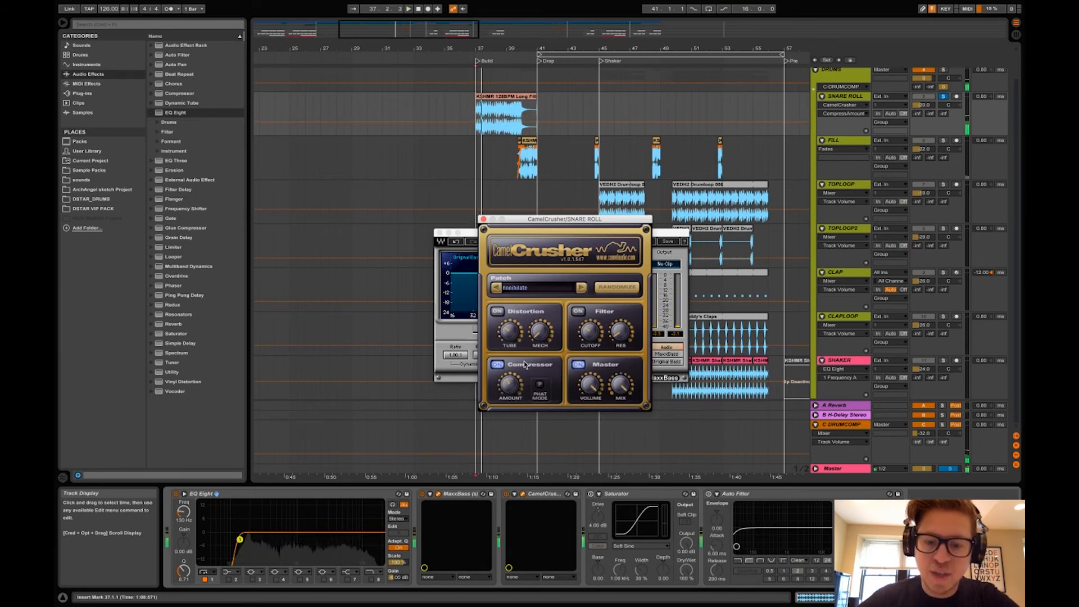
left_click(507, 495)
key("space")
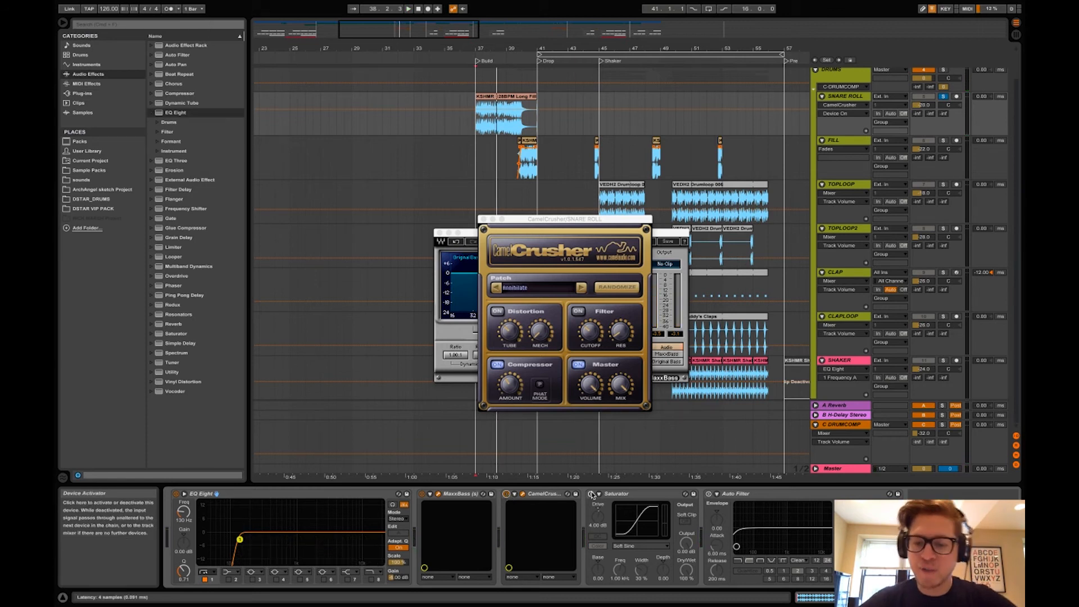
Step: Activate Saturator on the snare roll, choose the Soft Sine curve, and set its drive to 4.50 dB
left_click(618, 495)
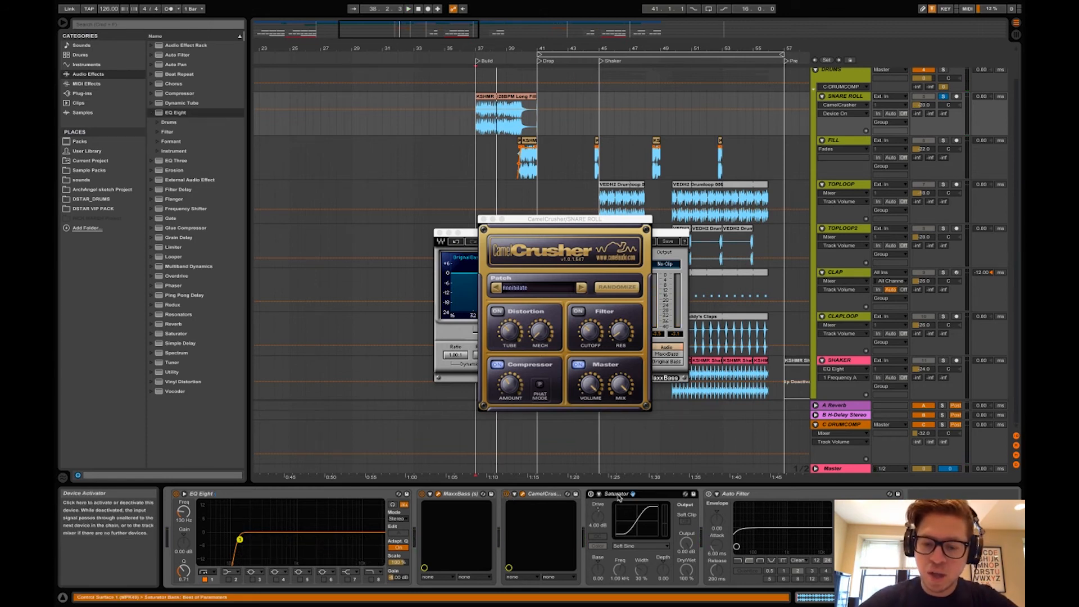
left_click(626, 547)
left_click(626, 548)
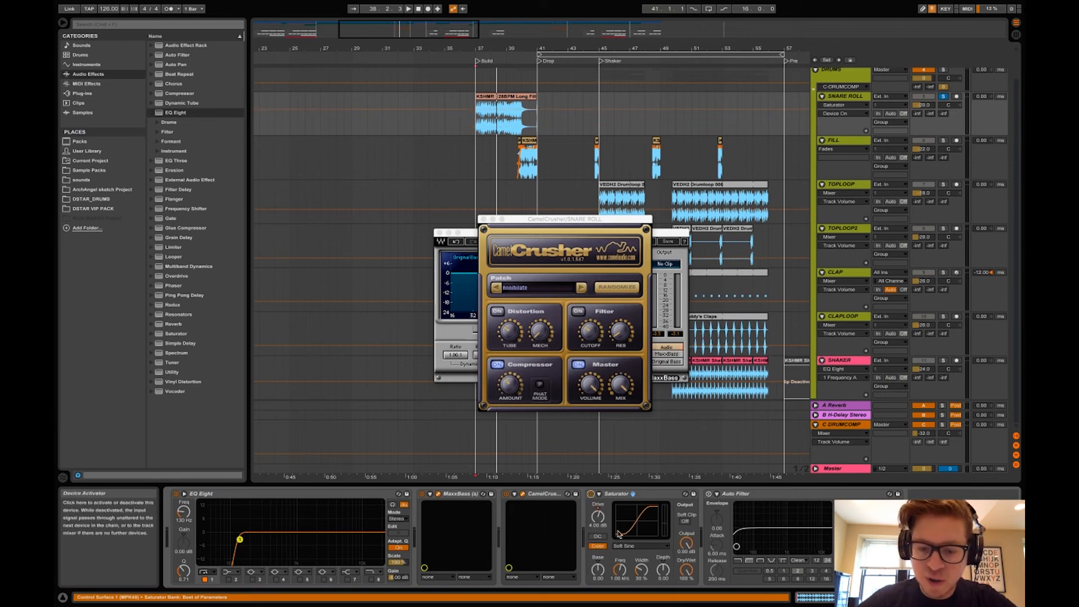
left_click(629, 546)
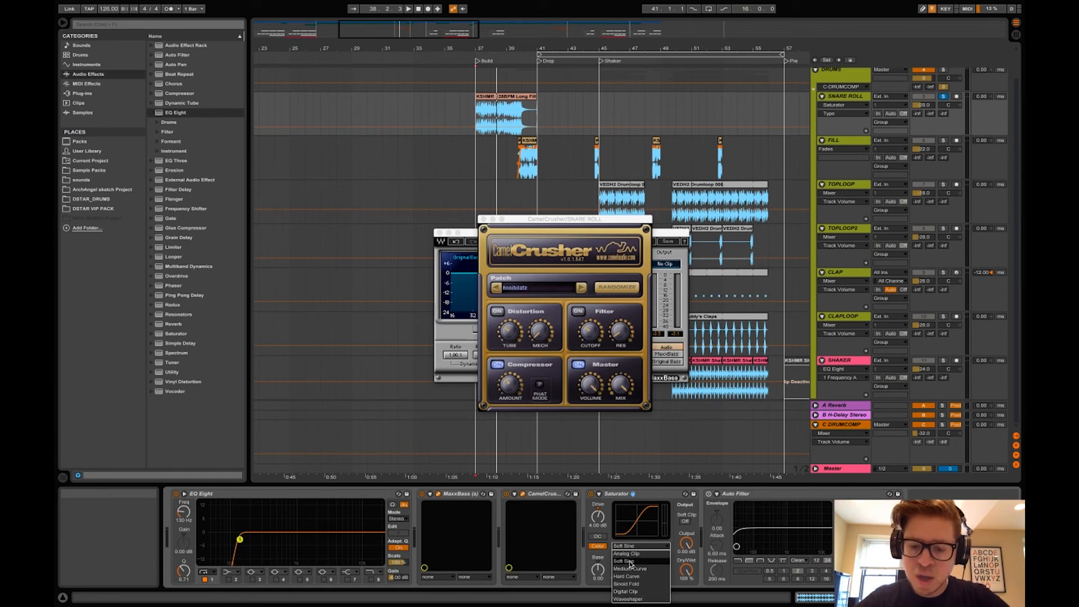
left_click(630, 562)
left_click_drag(598, 516, 594, 494)
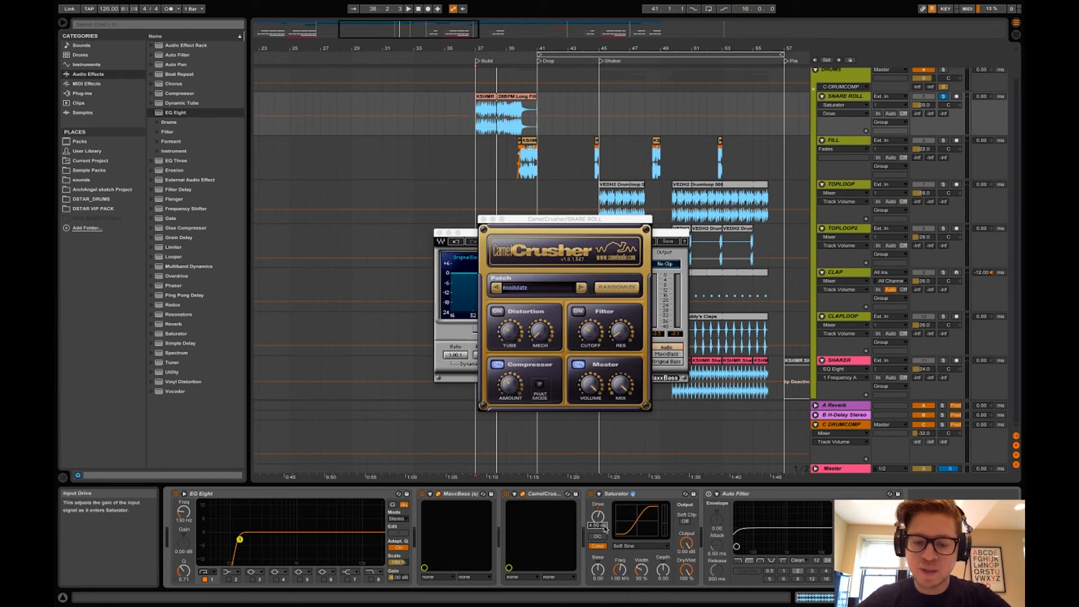
Step: Play the snare roll with Saturator bypassed, and reactivate it to compare the sound
left_click(590, 494)
key("space")
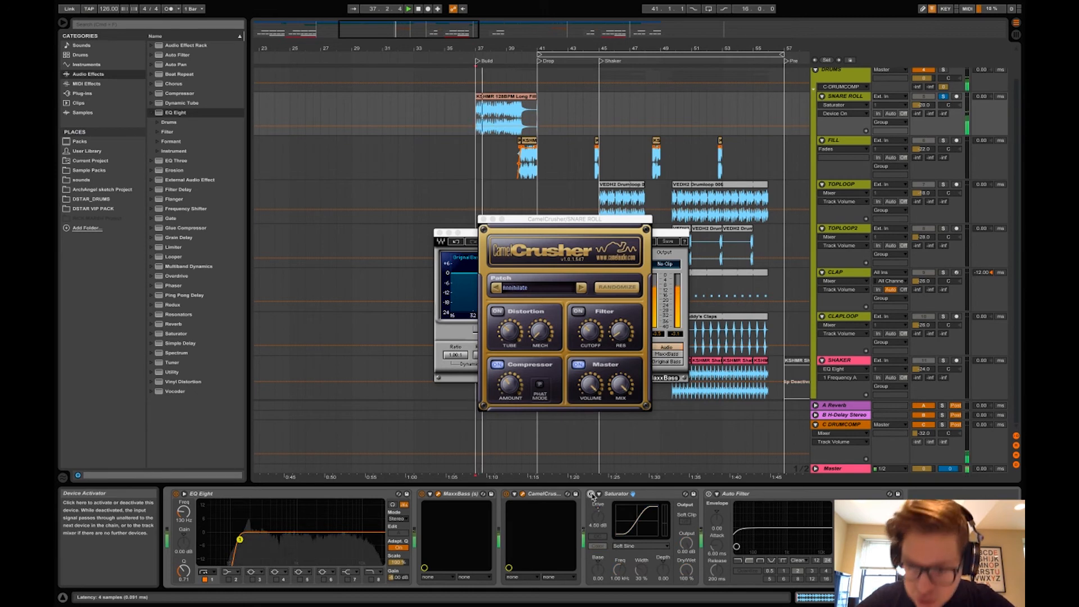
left_click(591, 493)
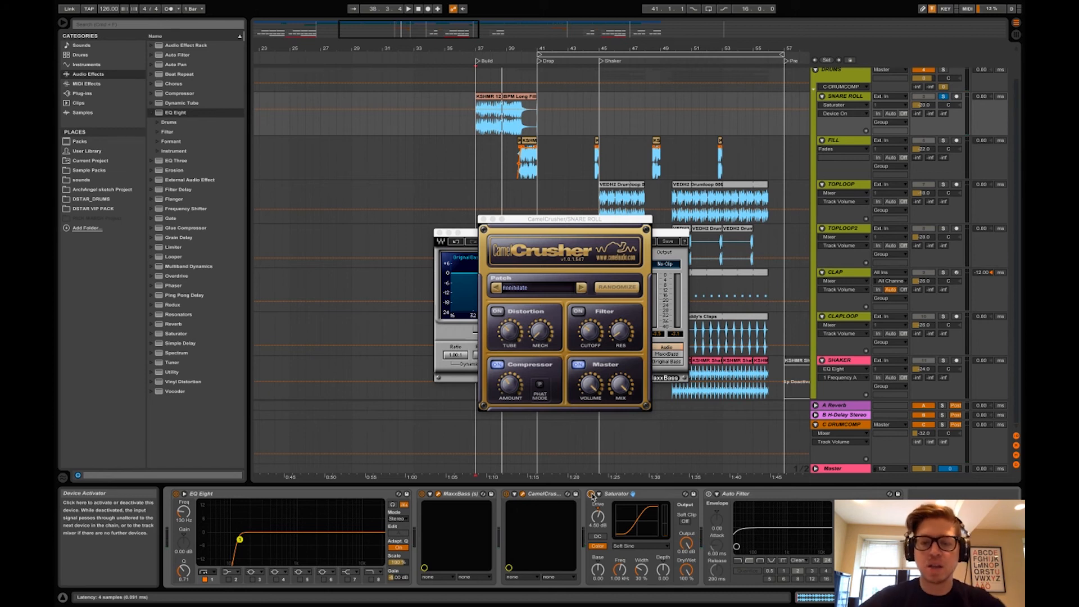
Step: Close the CamelCrusher and MaxxBass plug-in windows, and switch to Audio Hijack
left_click(483, 218)
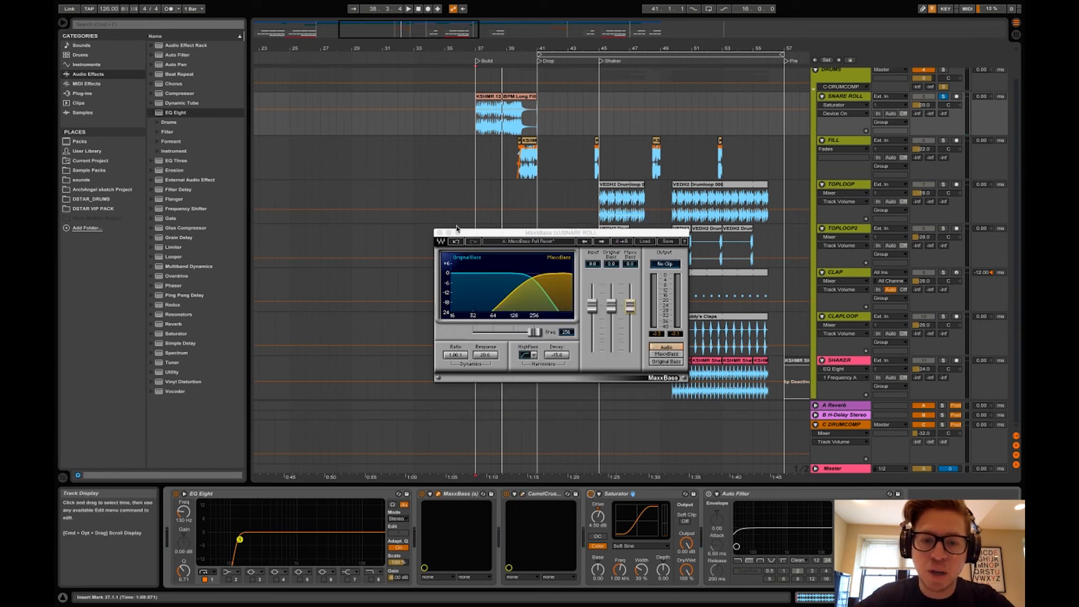
left_click(441, 232)
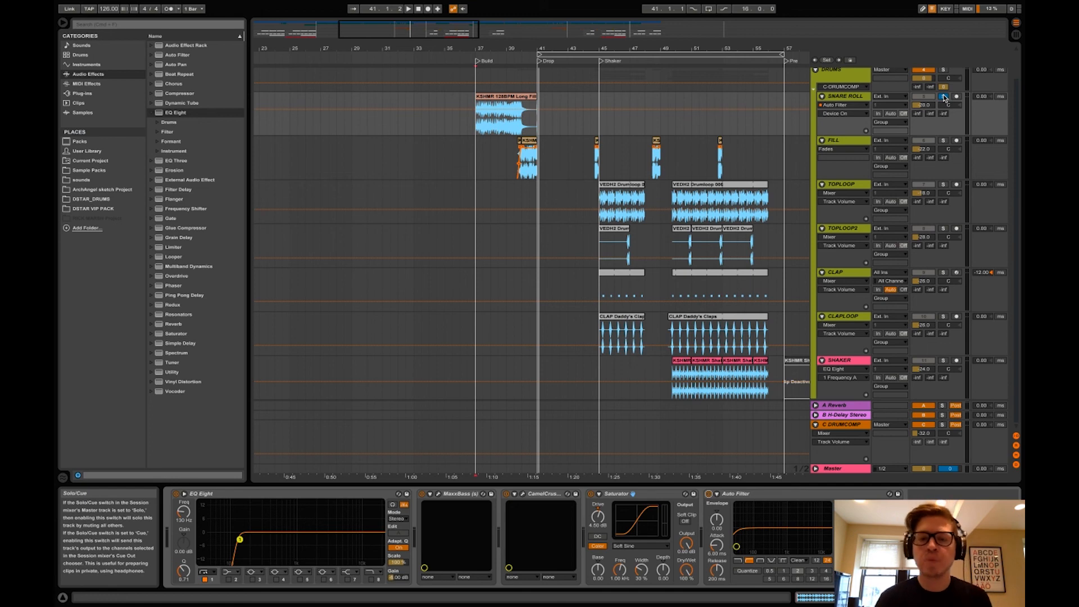
key("super+Tab")
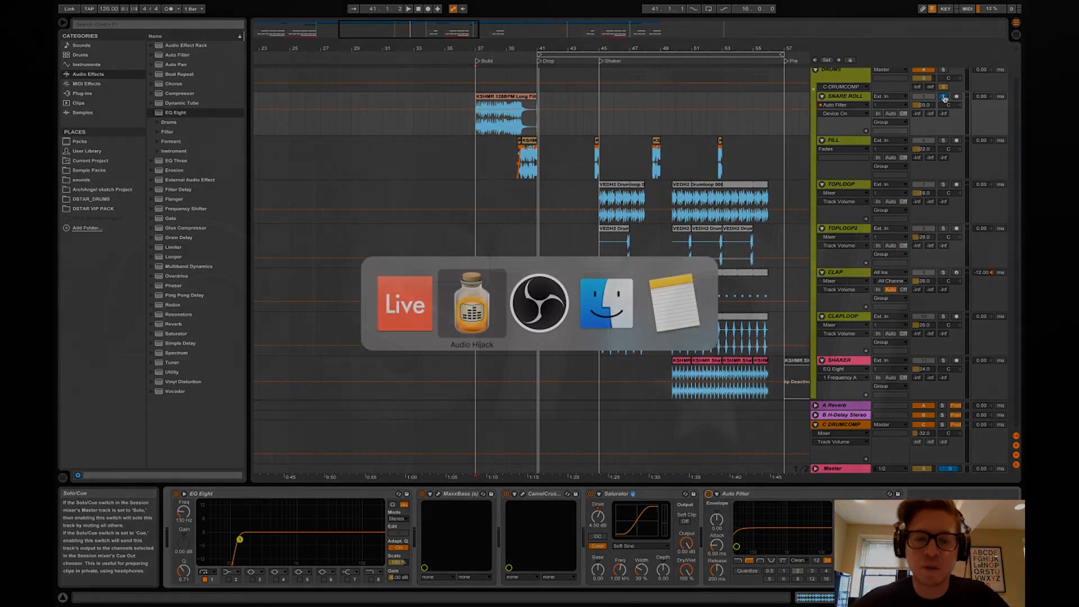